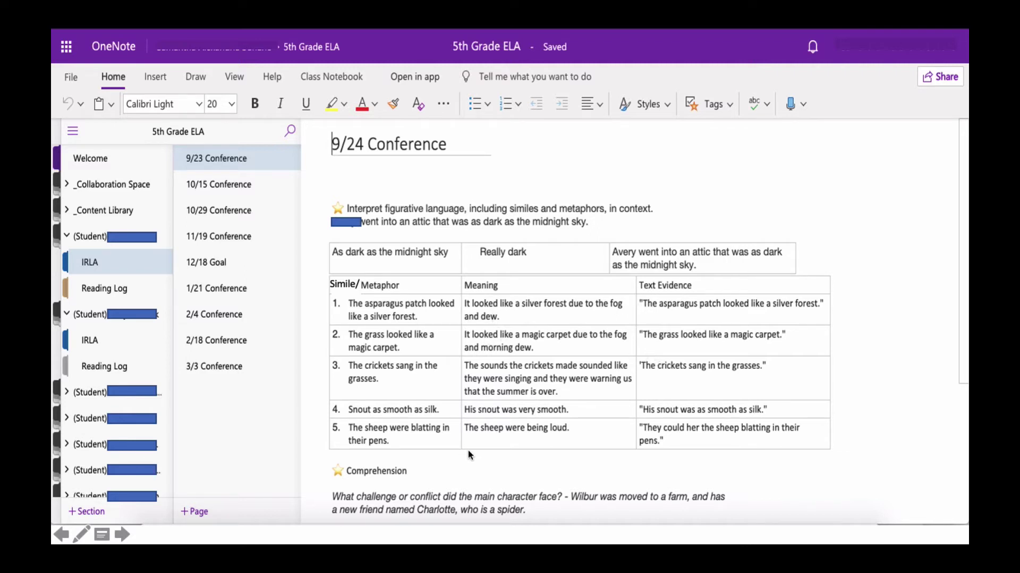
left_click(425, 497)
scroll(424, 497, "down", 5)
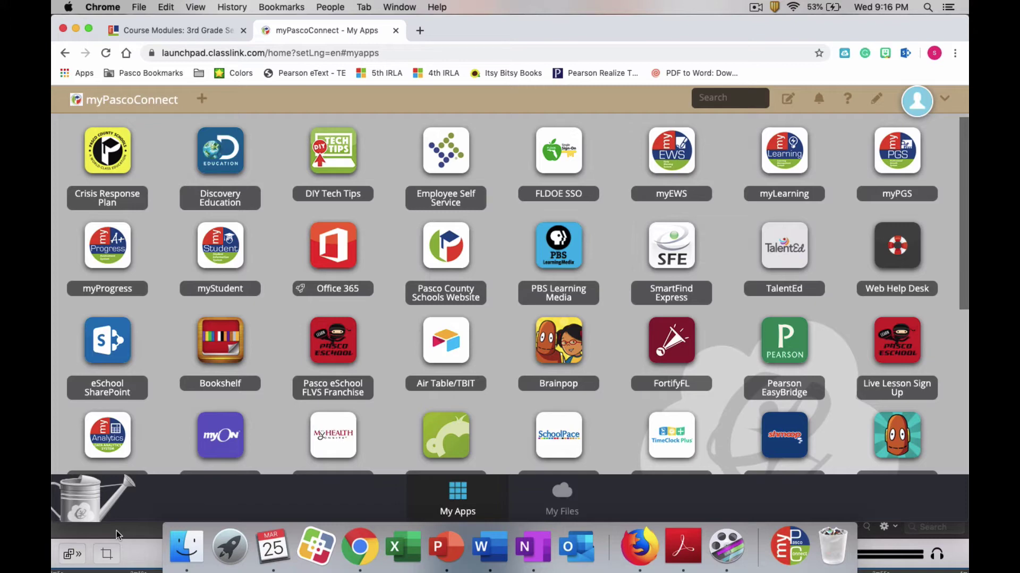
- Open OneNote through Office 365 and start creating a new class notebook
left_click(332, 252)
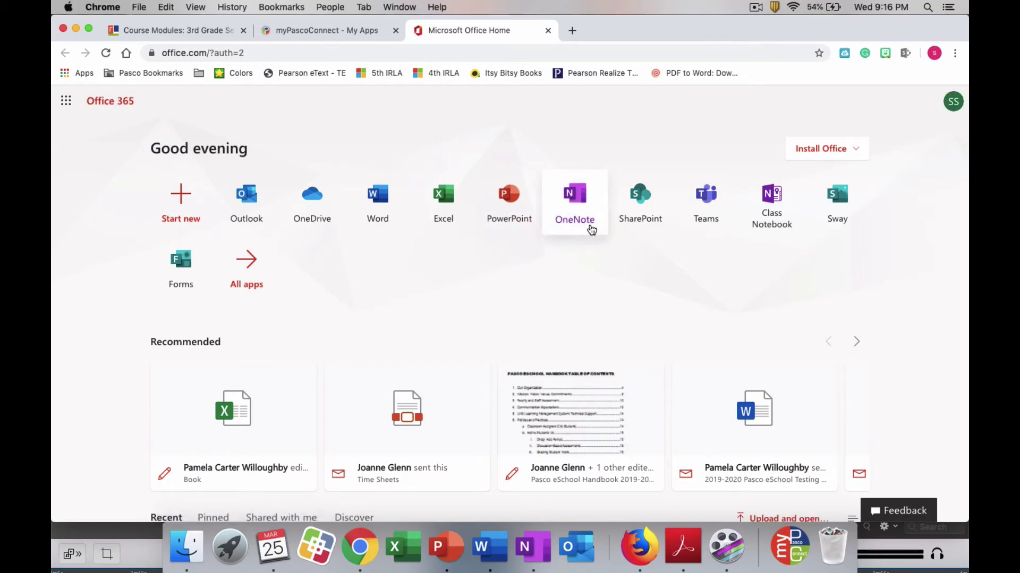
left_click(585, 227)
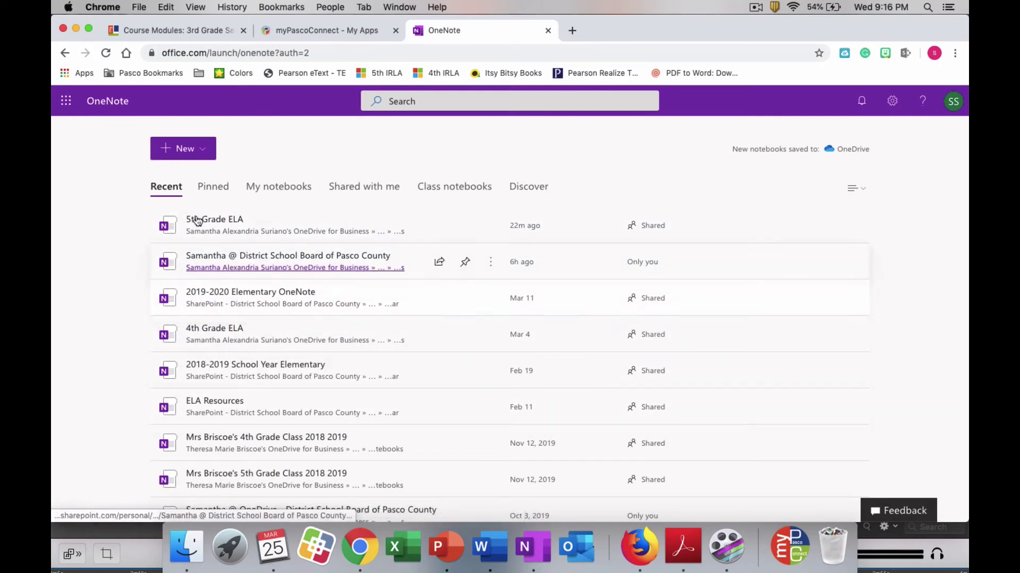
left_click(179, 151)
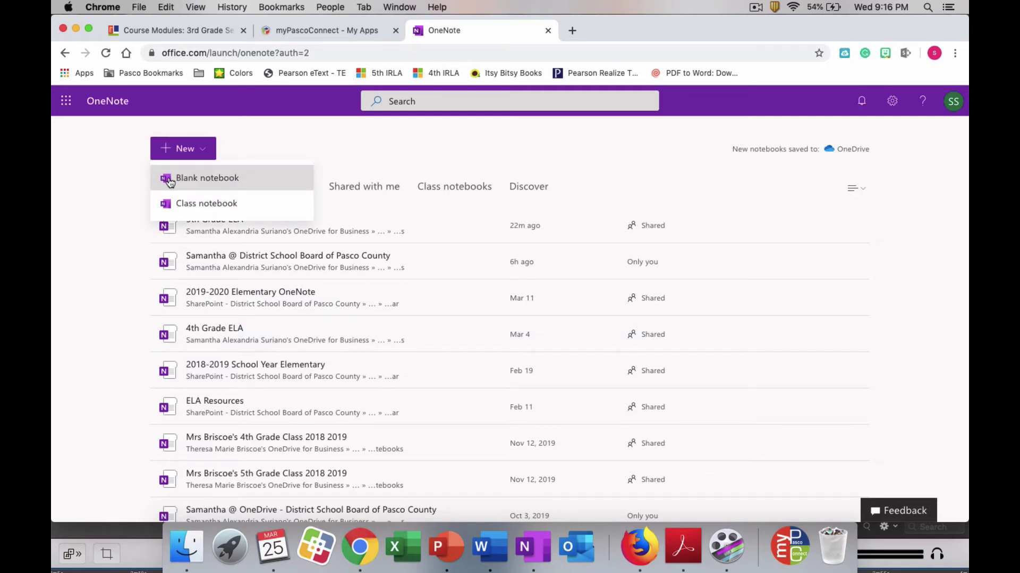
left_click(182, 207)
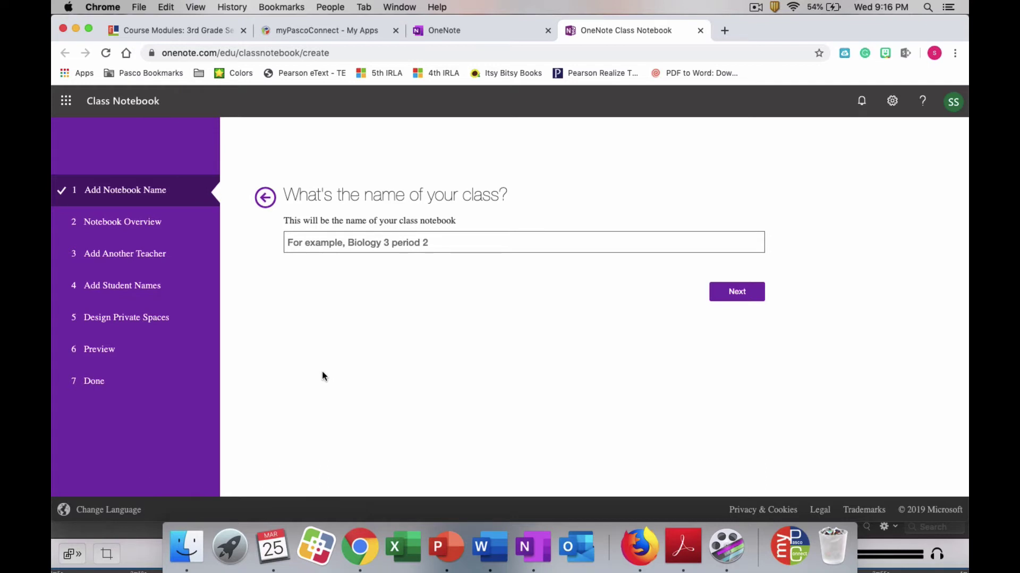
- Name the class notebook 4th Grade IRLA and submit the name
left_click(317, 246)
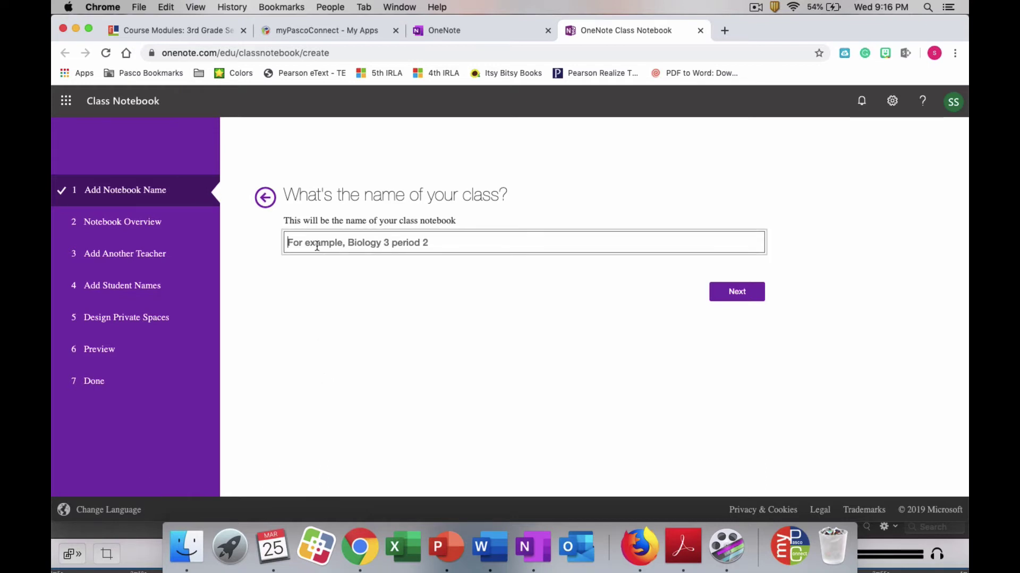
type("4th E")
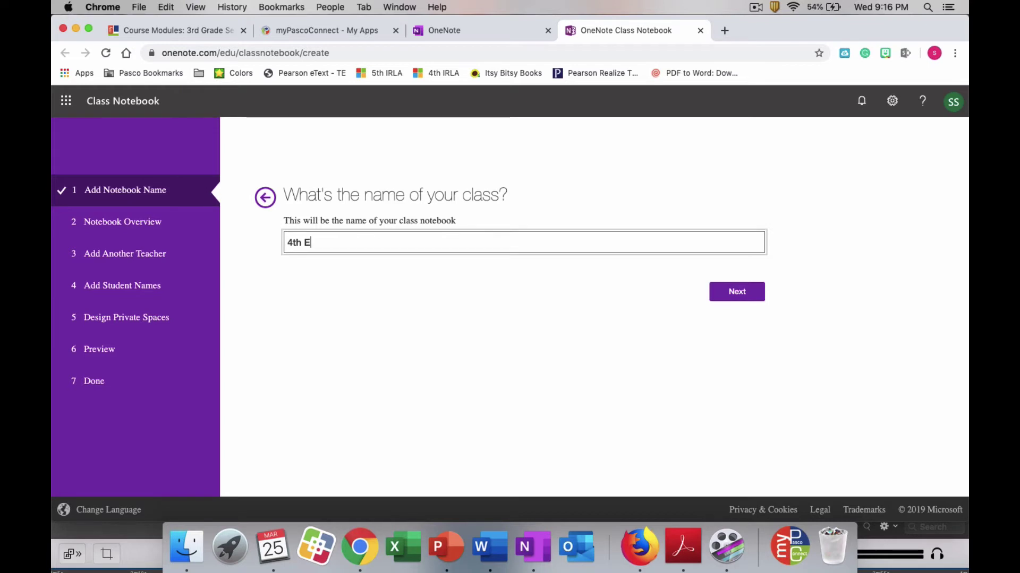
key("BackSpace")
type("Grade ELA")
key("BackSpace")
key("BackSpace")
key("BackSpace")
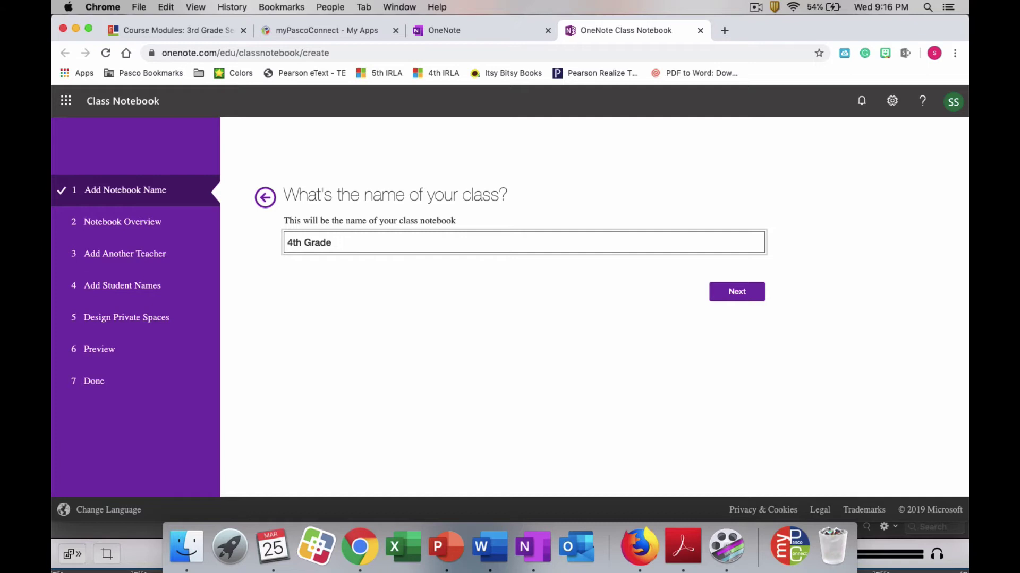
type("IRLA")
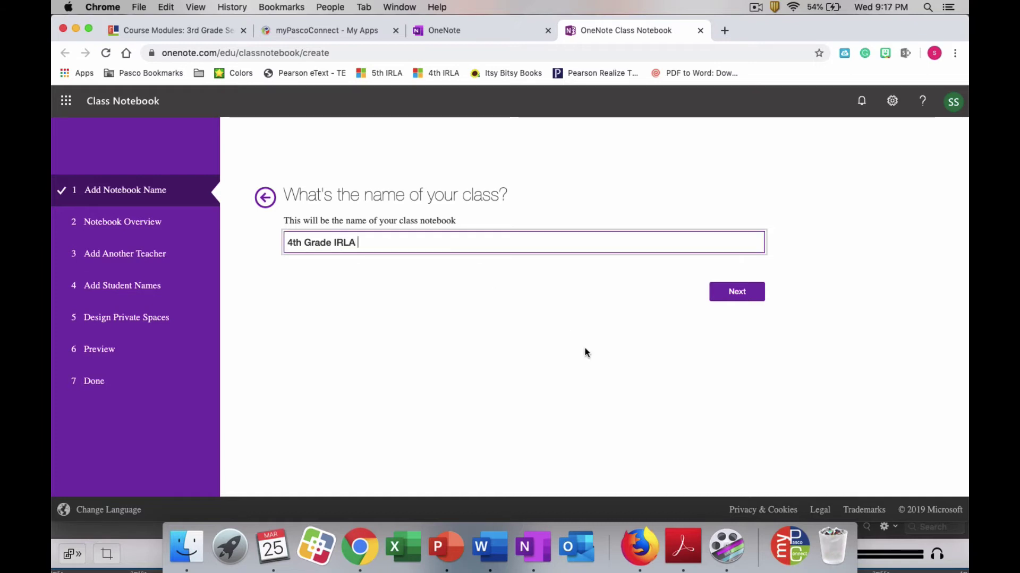
left_click(731, 296)
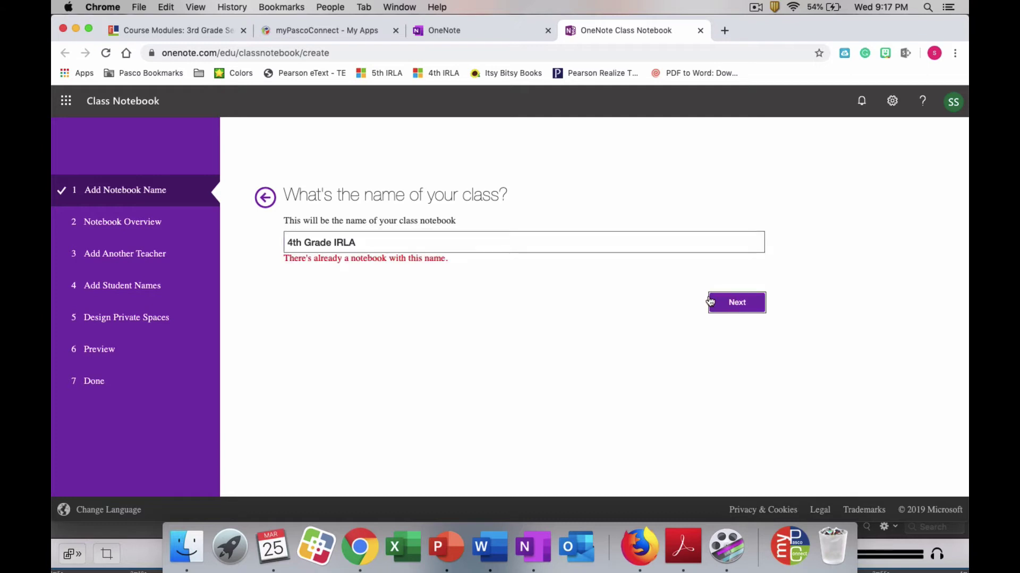
- Make the notebook name distinct by adding an extra space between Grade and IRLA, and submit it again
left_click(359, 239)
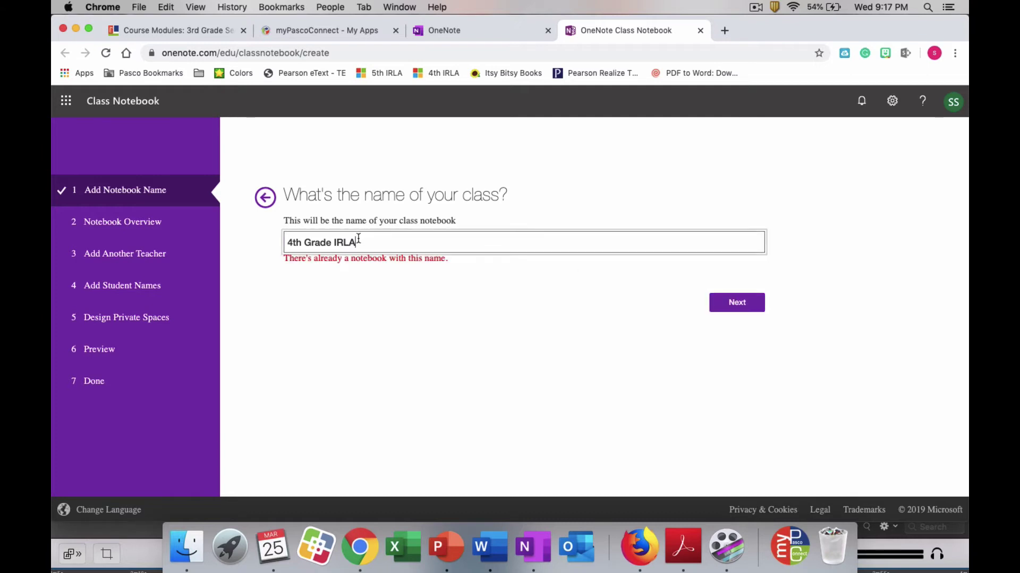
left_click(330, 242)
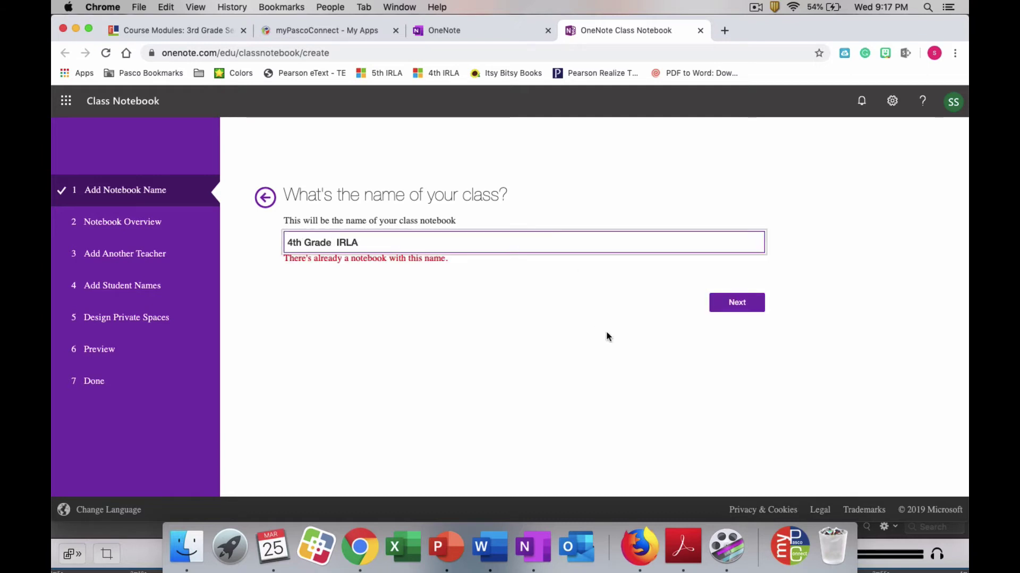
left_click(730, 300)
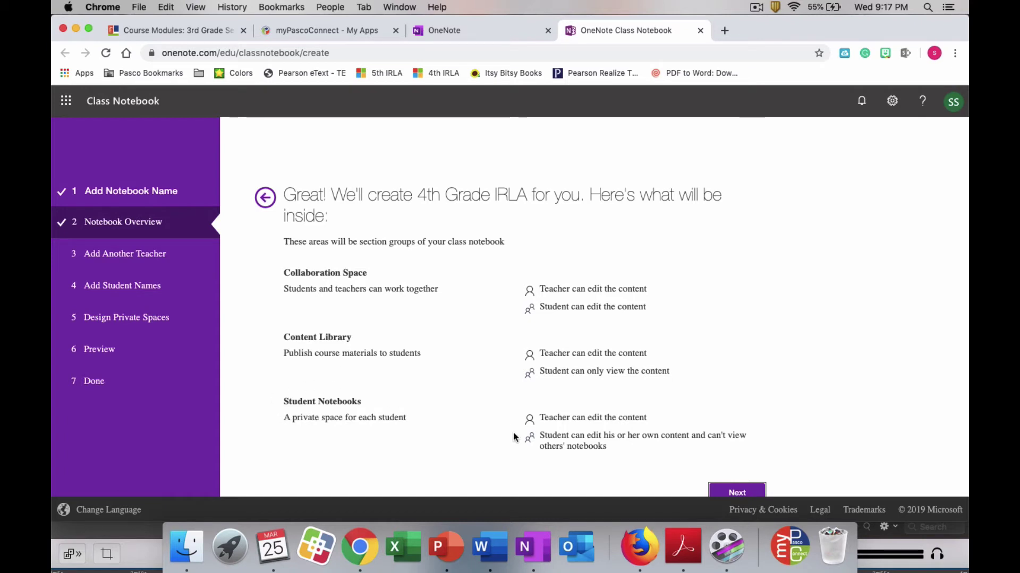
- Accept the notebook overview and continue without adding another teacher or any student names
left_click(735, 494)
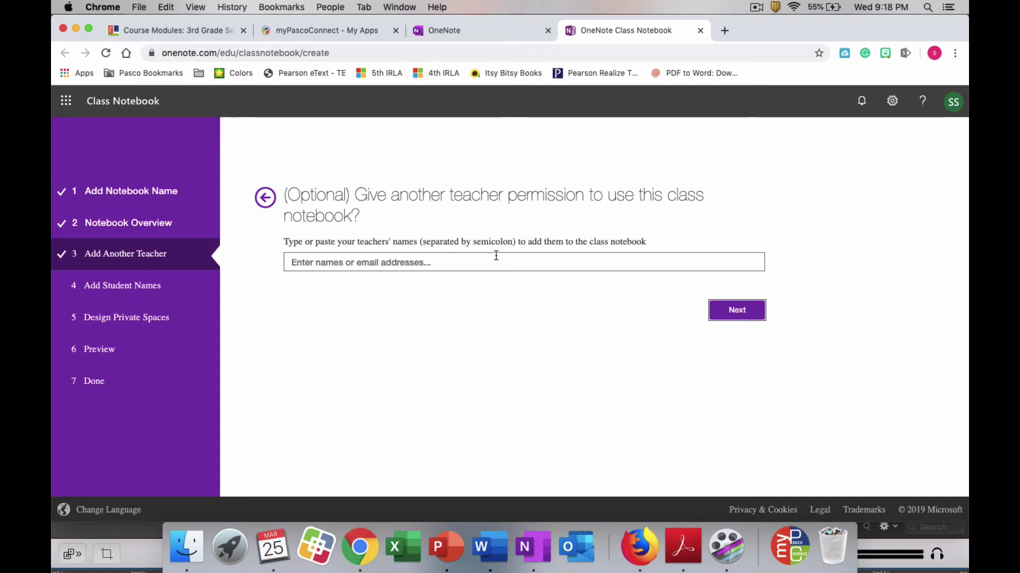
left_click(733, 308)
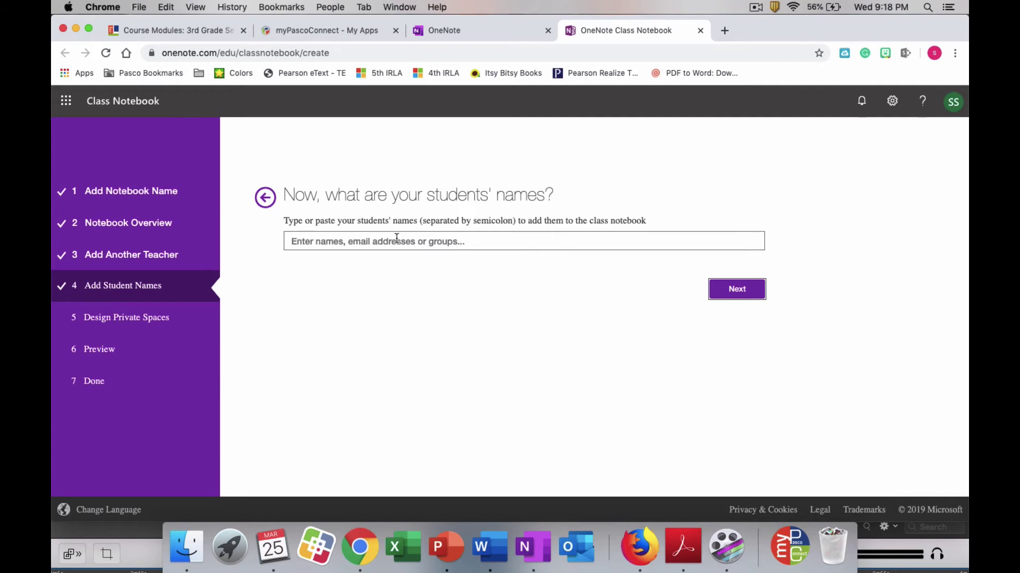
left_click(734, 298)
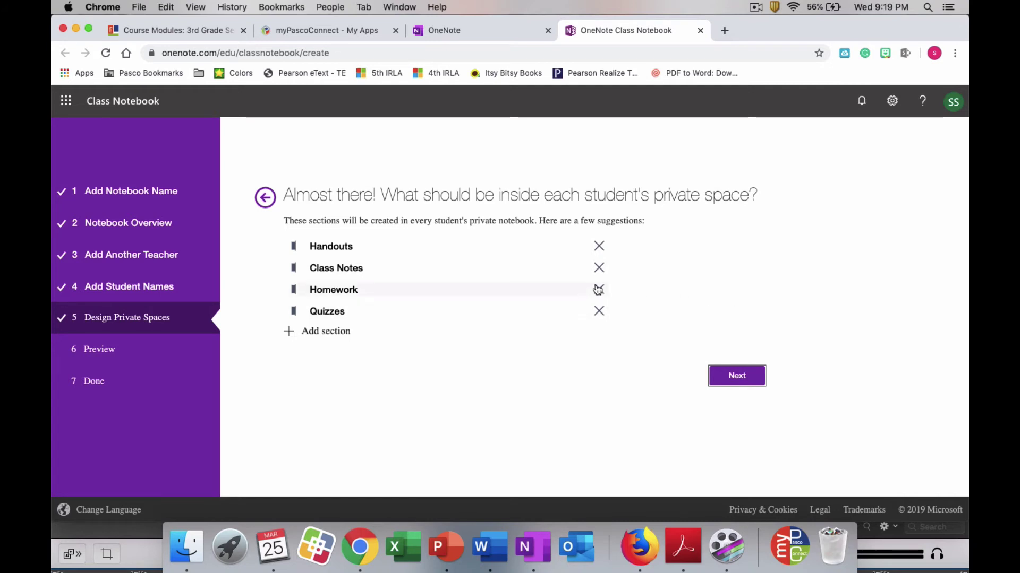
- Remove the suggested Handouts, Class Notes, Homework and Quizzes sections from the students' private space
left_click(597, 248)
left_click(597, 248)
left_click(598, 247)
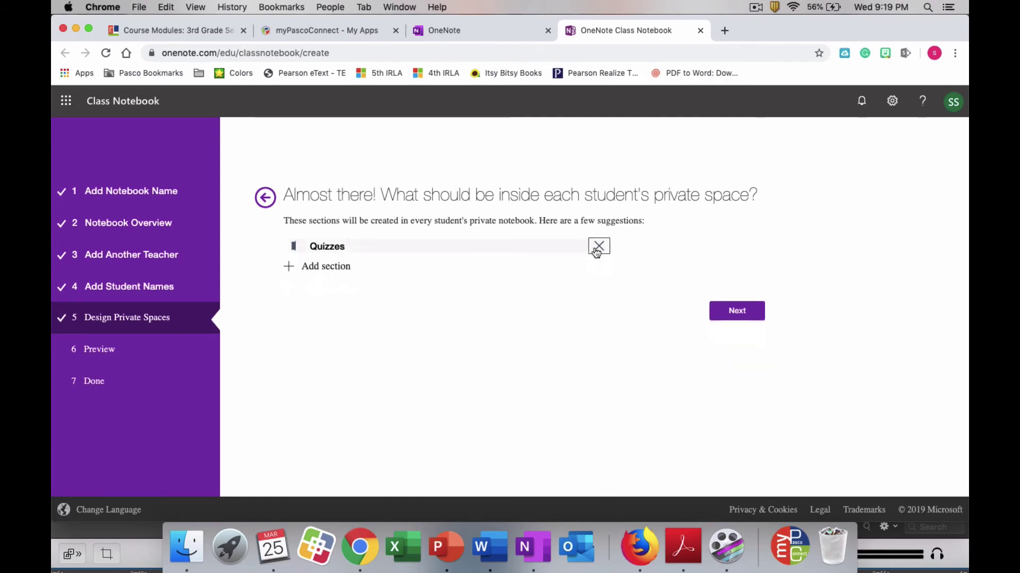
left_click(597, 247)
- Add a section named IRLA to the students' private space and continue to the preview
left_click(287, 246)
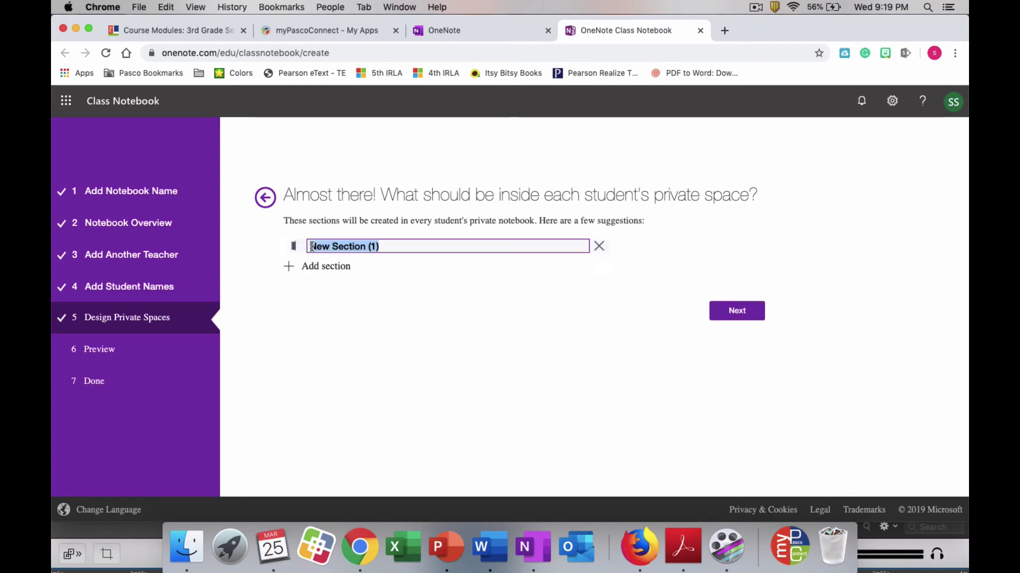
type("IRLA")
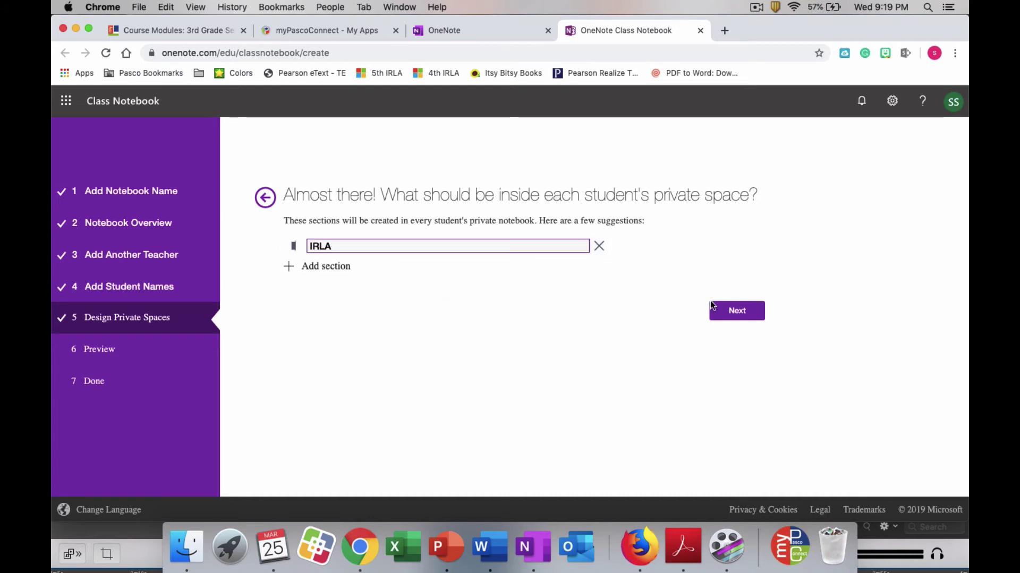
left_click(721, 310)
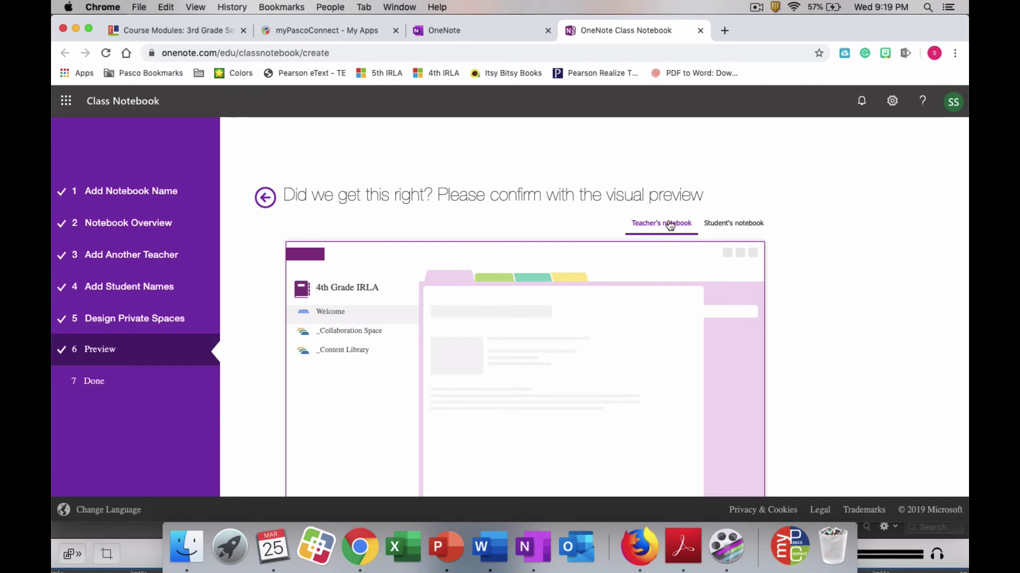
- Preview the student's version of the notebook and create the class notebook
left_click(739, 229)
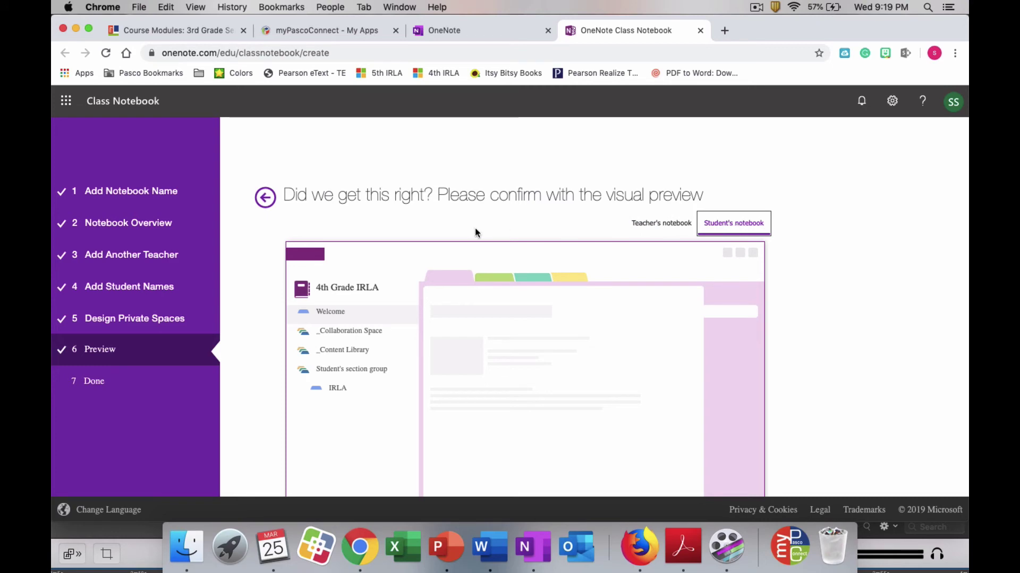
scroll(696, 409, "down", 3)
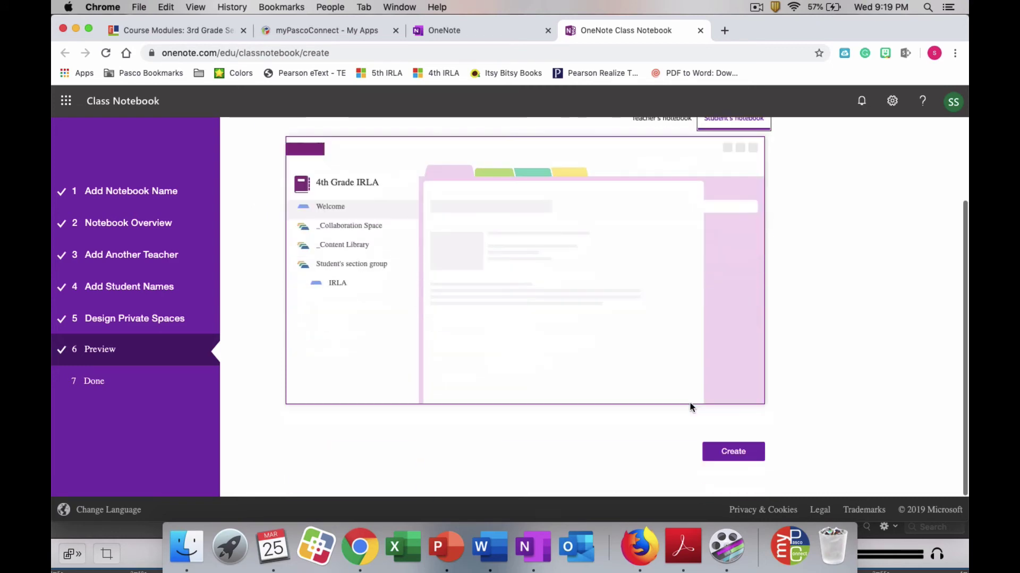
left_click(715, 456)
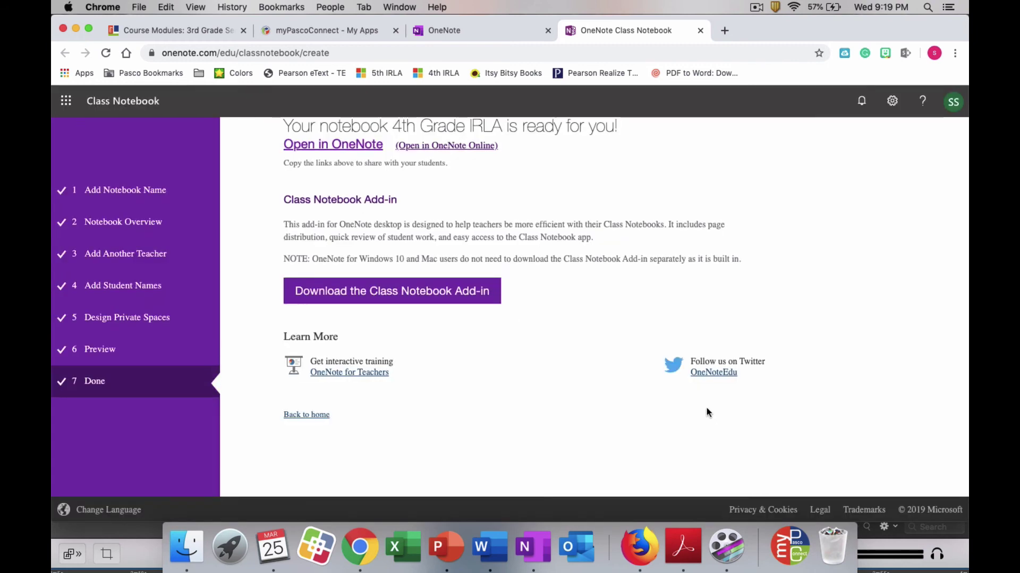
scroll(645, 348, "up", 2)
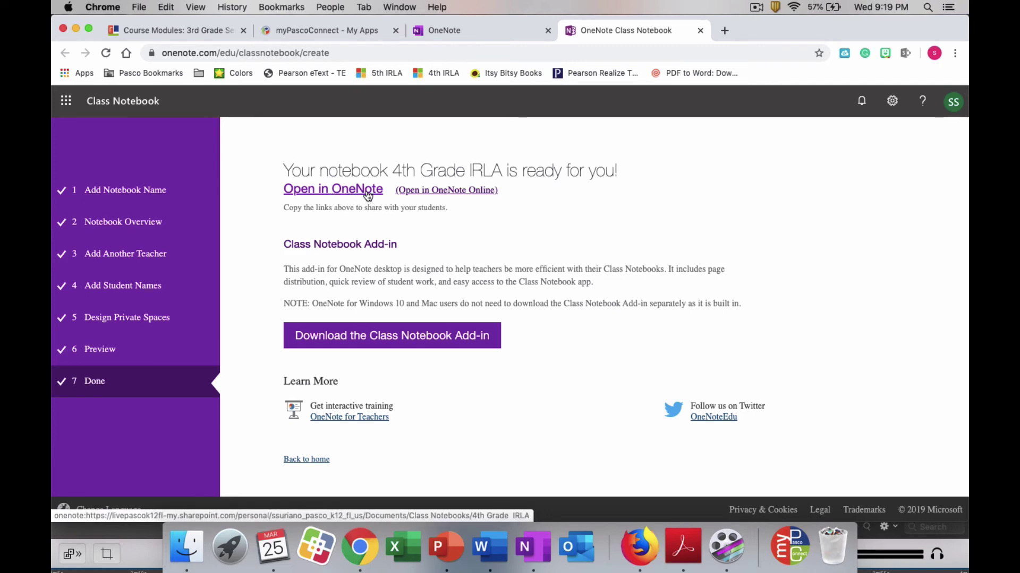
- Return to the OneNote home page and open the newly created 4th Grade IRLA notebook from the user's own notebooks
left_click(441, 30)
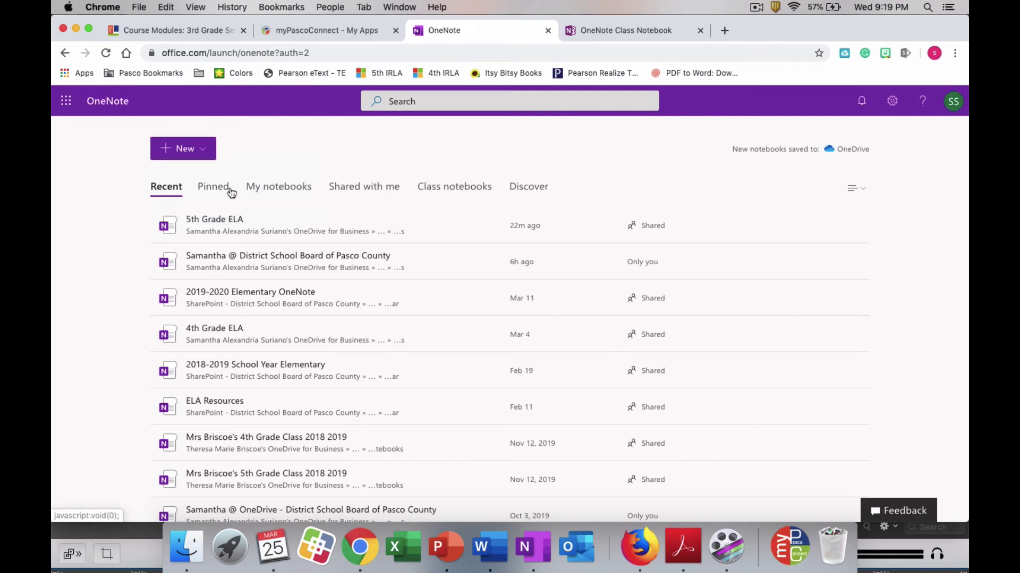
left_click(288, 190)
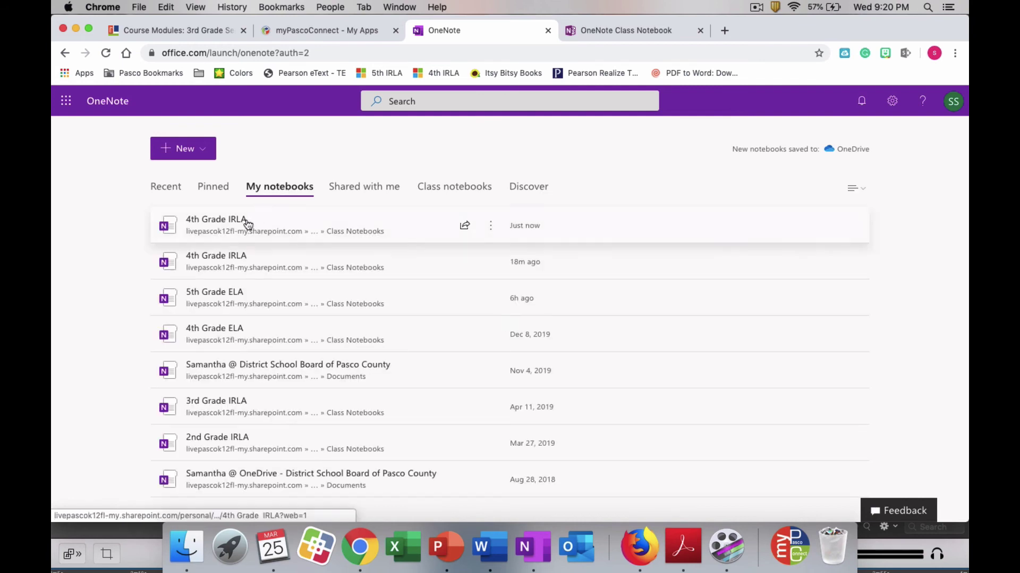
left_click(210, 227)
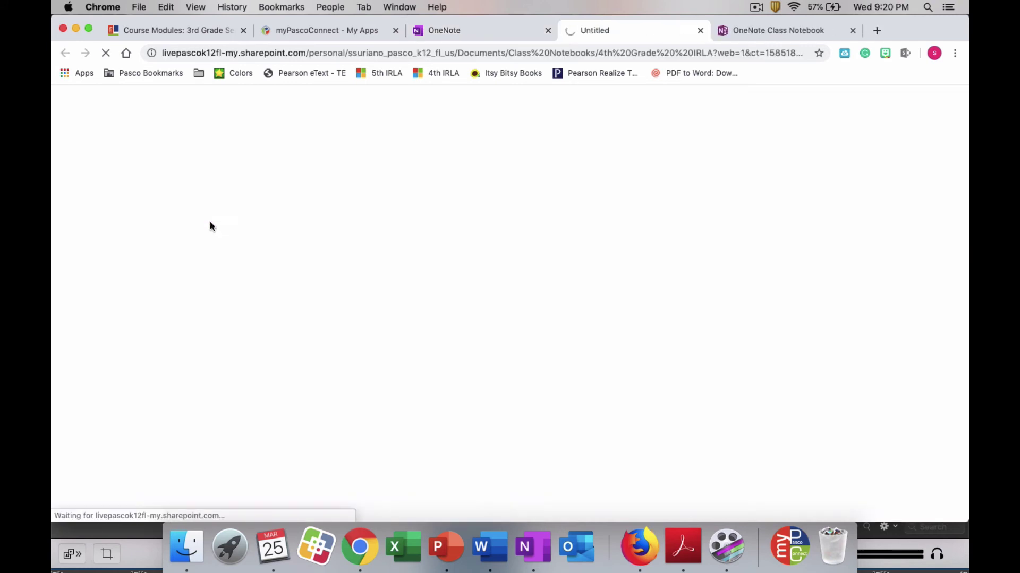